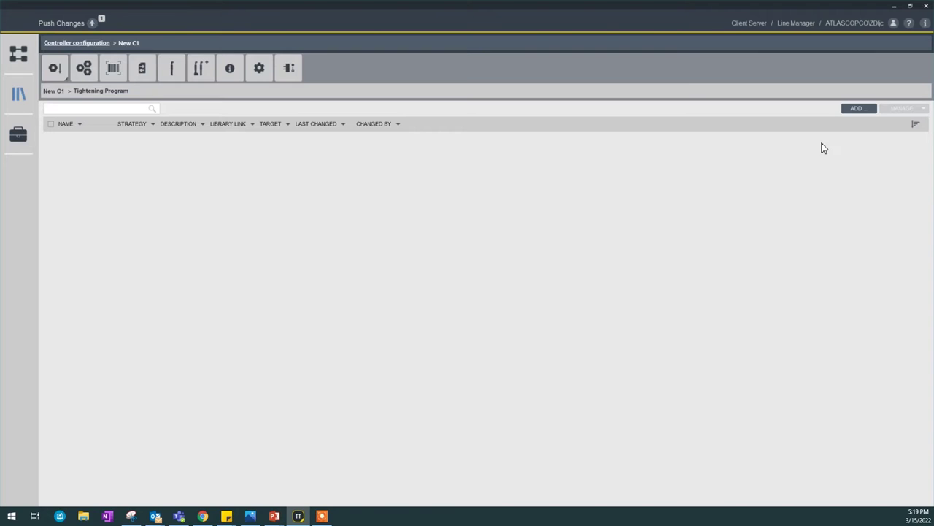
Step: Create program 1. MultiStepJoint with the Multistep strategy and Tightening operation mode
left_click(854, 109)
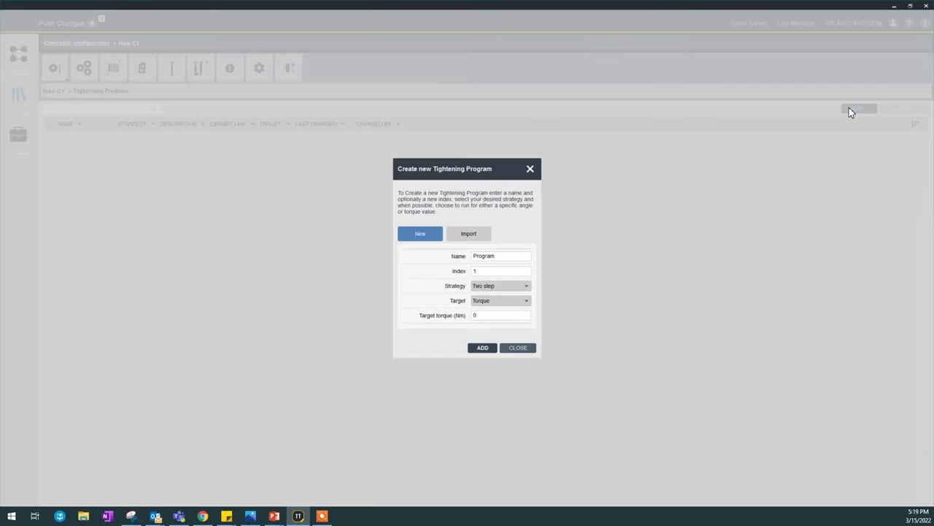
left_click(516, 287)
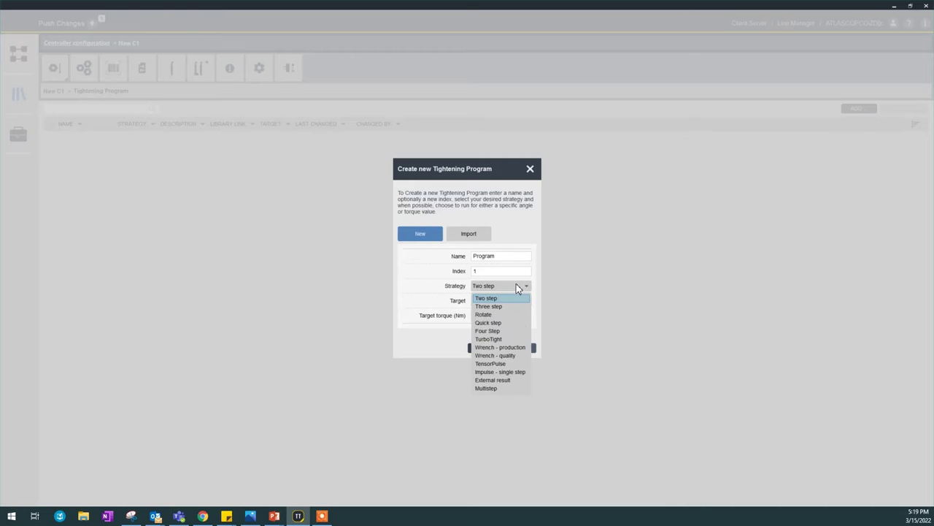
left_click(496, 390)
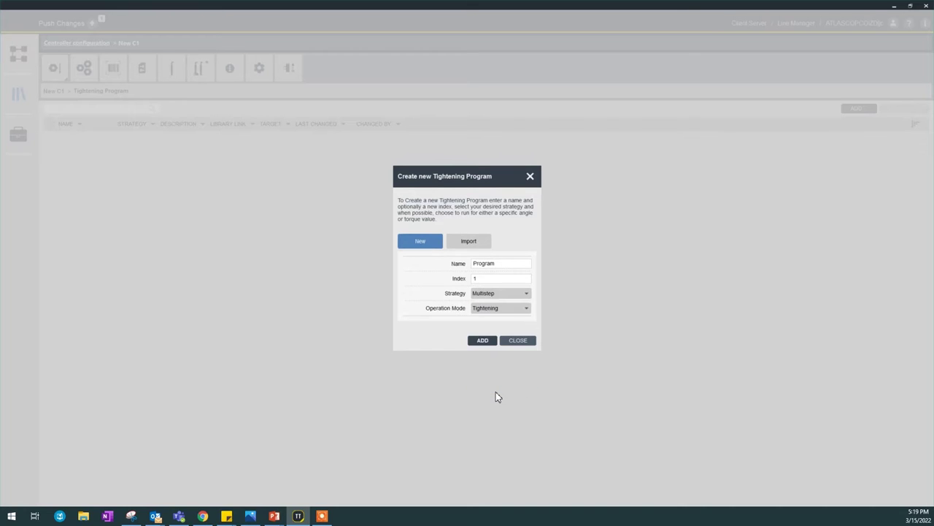
left_click(500, 310)
left_click_drag(502, 265, 450, 261)
type("MultiStepJoint")
left_click(480, 341)
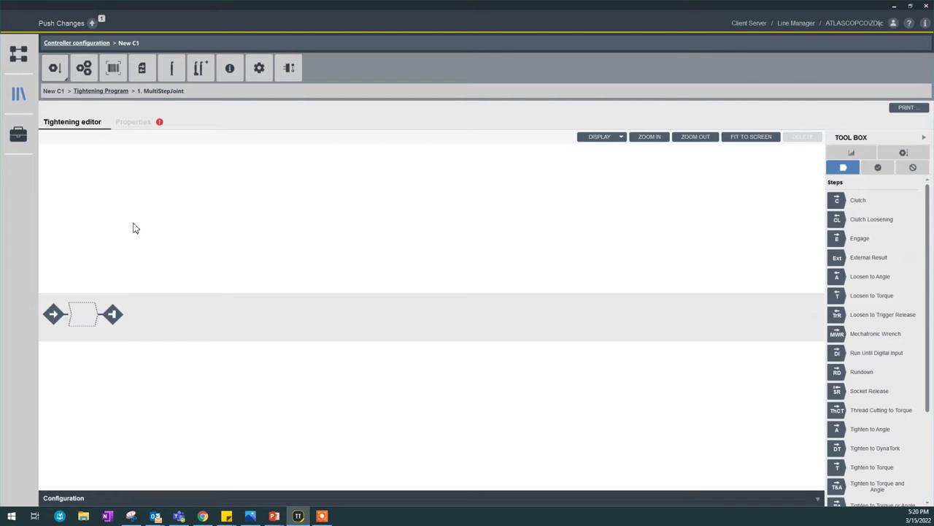
Step: Set the Maximum Torque Limit to 50 Nm, leaving Loosening Program as None
left_click(138, 126)
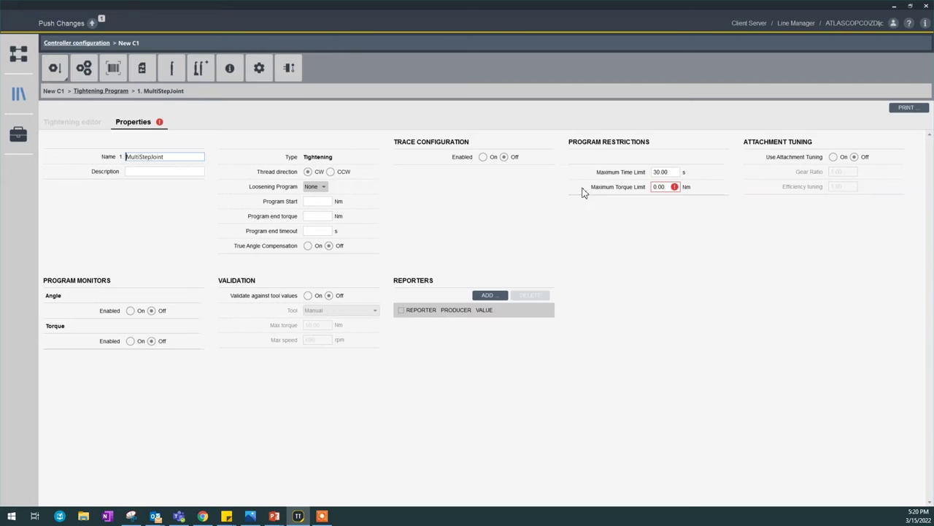
left_click(661, 187)
type("50")
left_click(315, 202)
left_click(310, 187)
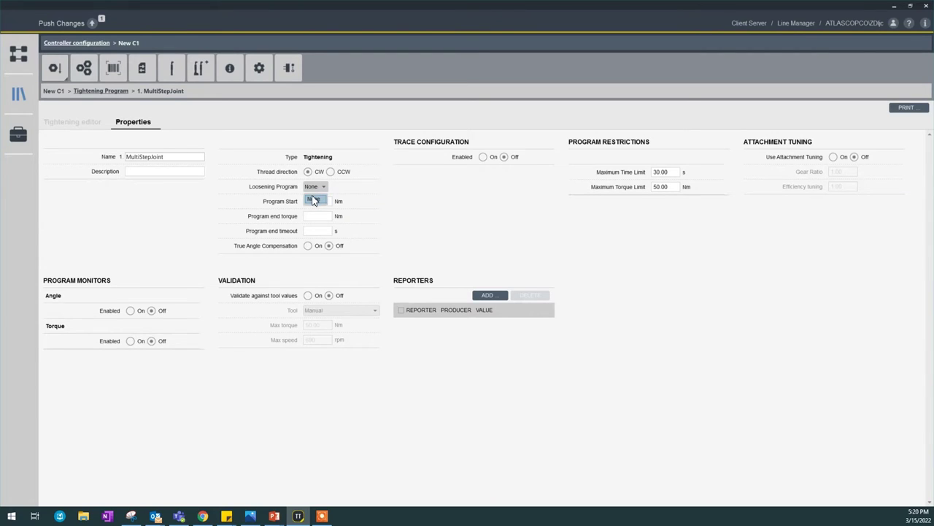
left_click(316, 202)
left_click(79, 125)
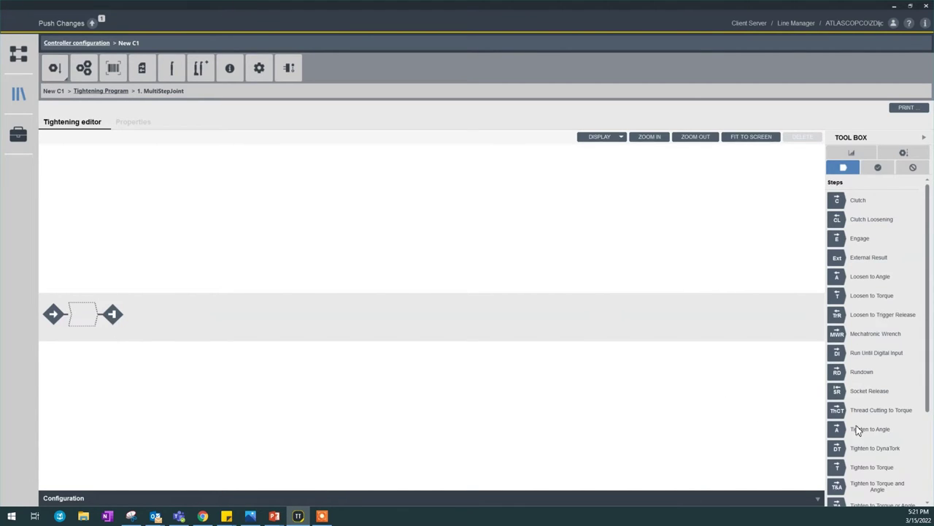
Step: Place a Tighten to Torque step as step 1 with a 5 Nm target torque
scroll(858, 431, "down", 4)
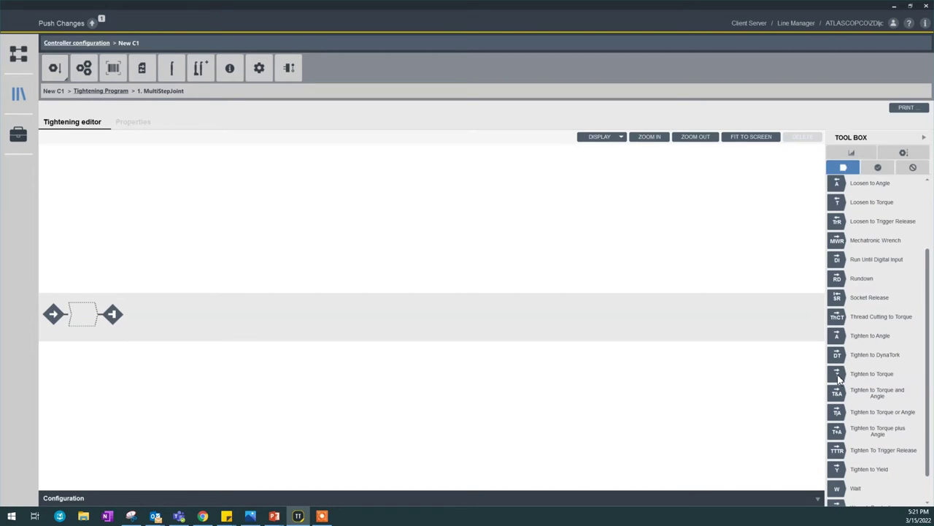
left_click_drag(839, 379, 76, 314)
left_click(82, 312)
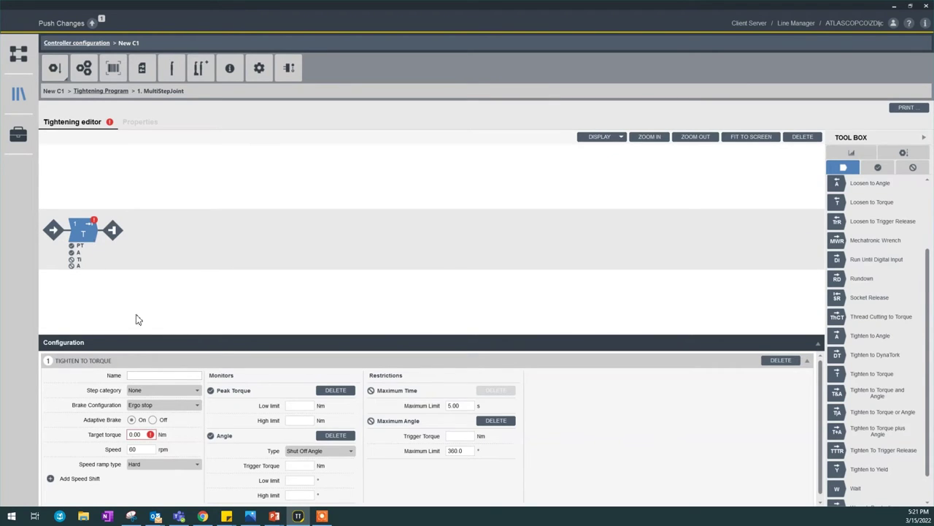
left_click(143, 435)
type("5")
left_click(146, 451)
scroll(216, 474, "down", 1)
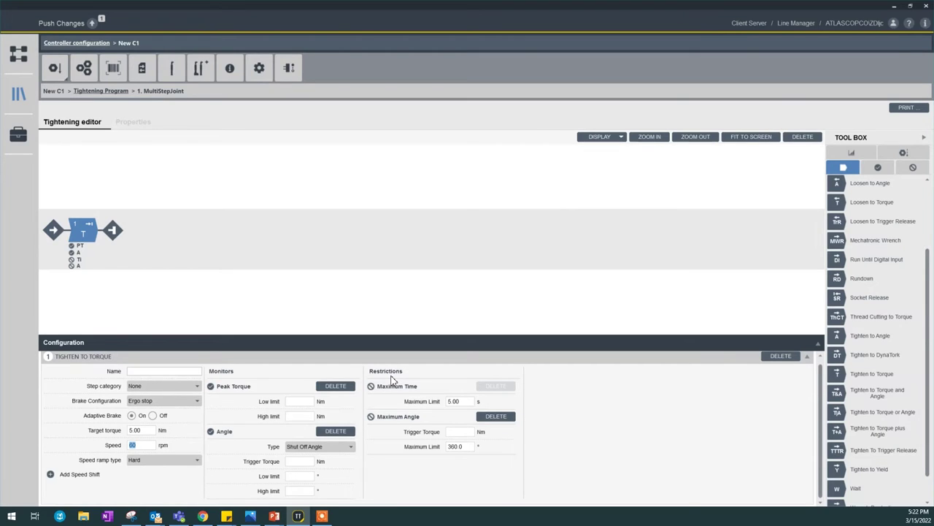
Step: Drag the Rehit restriction onto step 1, giving it a 5 Nm detection torque
left_click(879, 169)
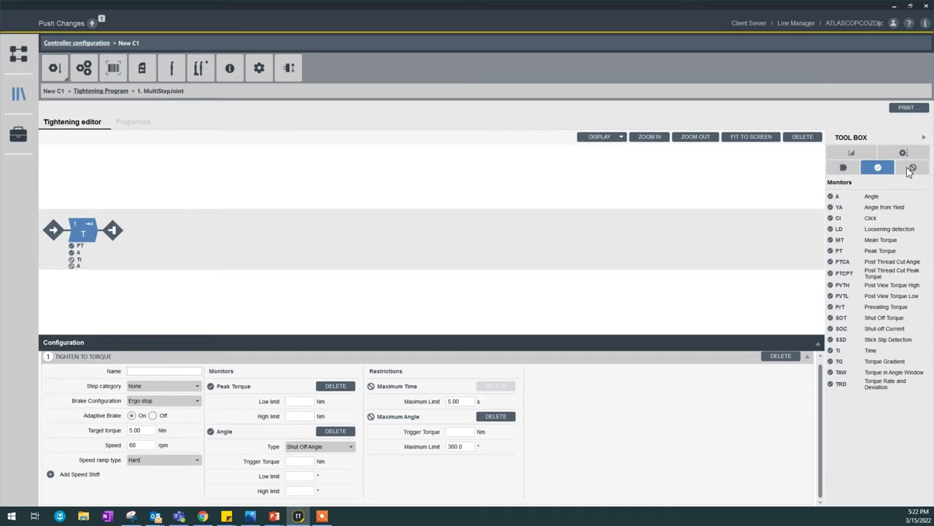
left_click(910, 171)
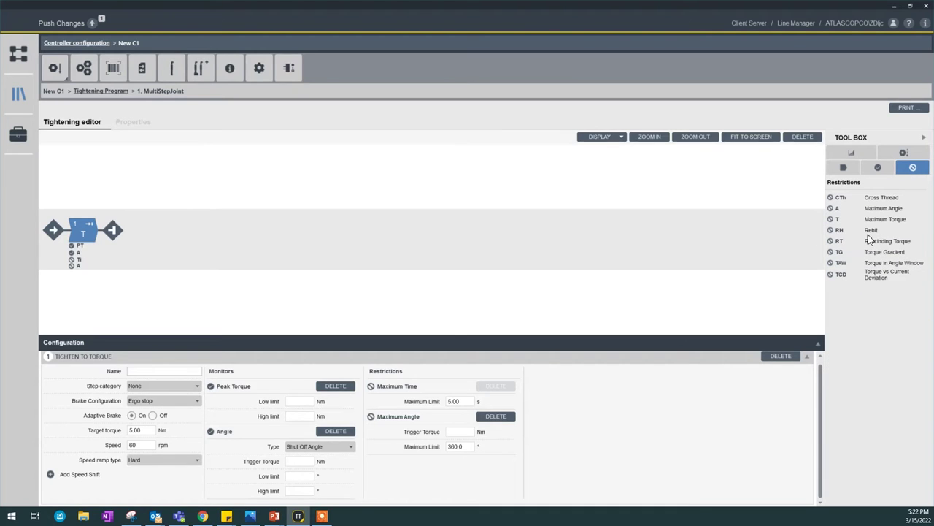
left_click_drag(872, 232, 85, 309)
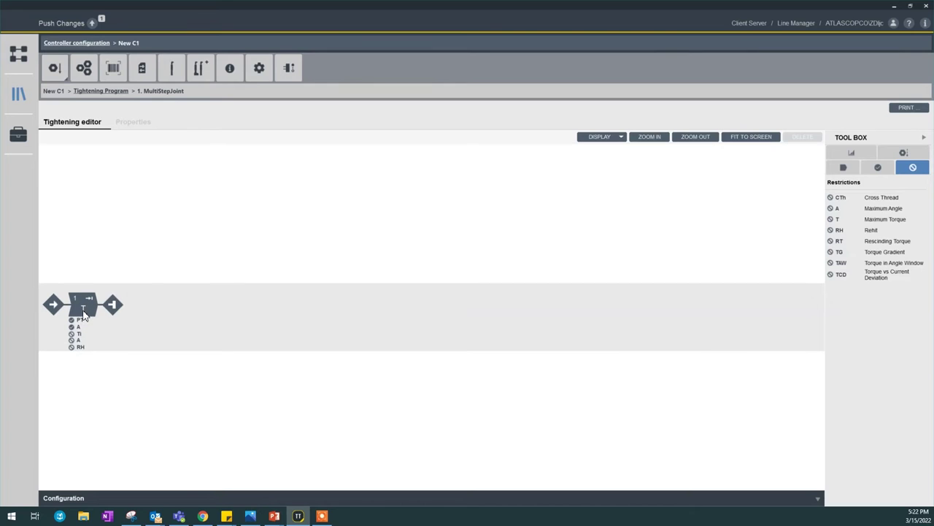
left_click(85, 309)
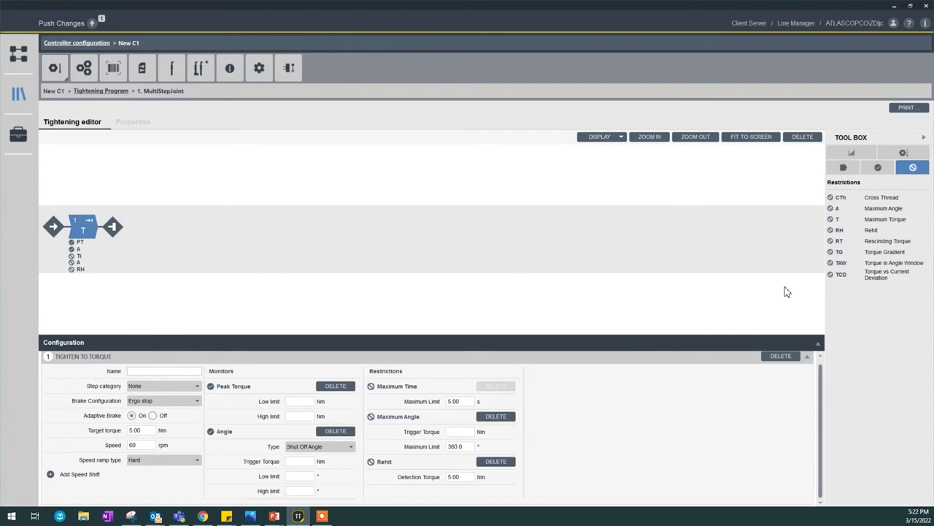
left_click(843, 169)
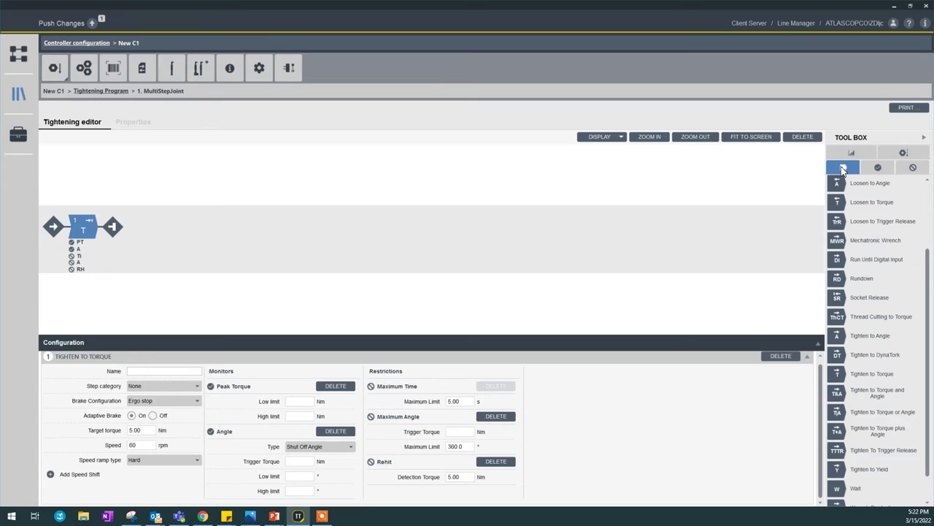
Step: Insert a Loosen to Angle step after step 1 with 720° target angle and 120 rpm speed
scroll(891, 387, "up", 3)
scroll(890, 388, "down", 1)
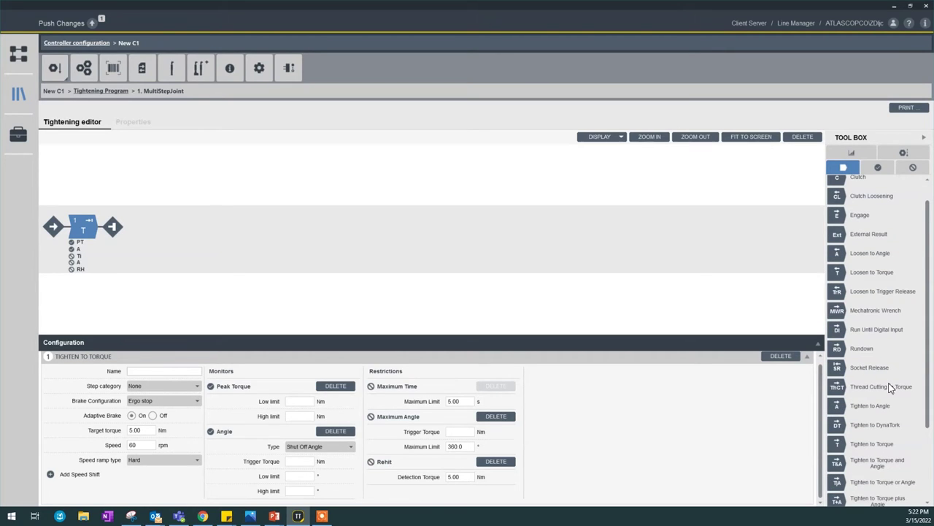
left_click(110, 255)
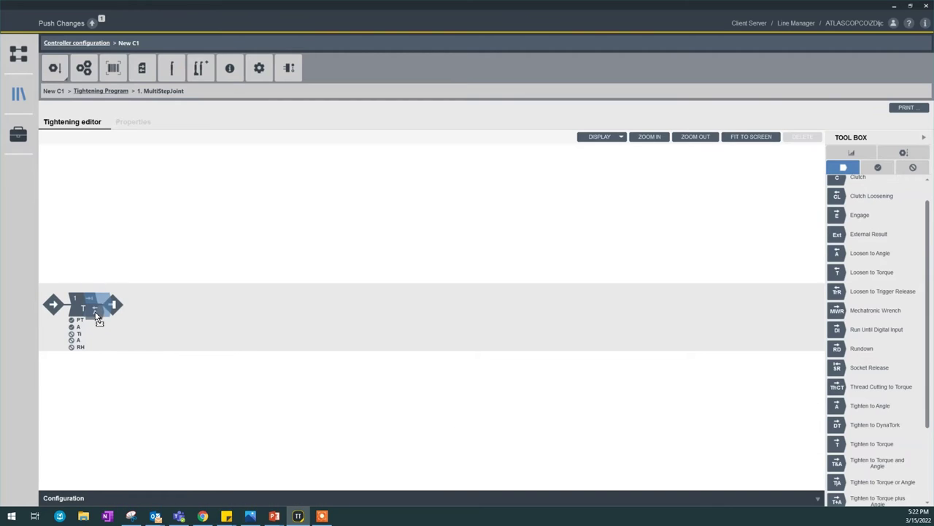
left_click_drag(97, 314, 98, 316)
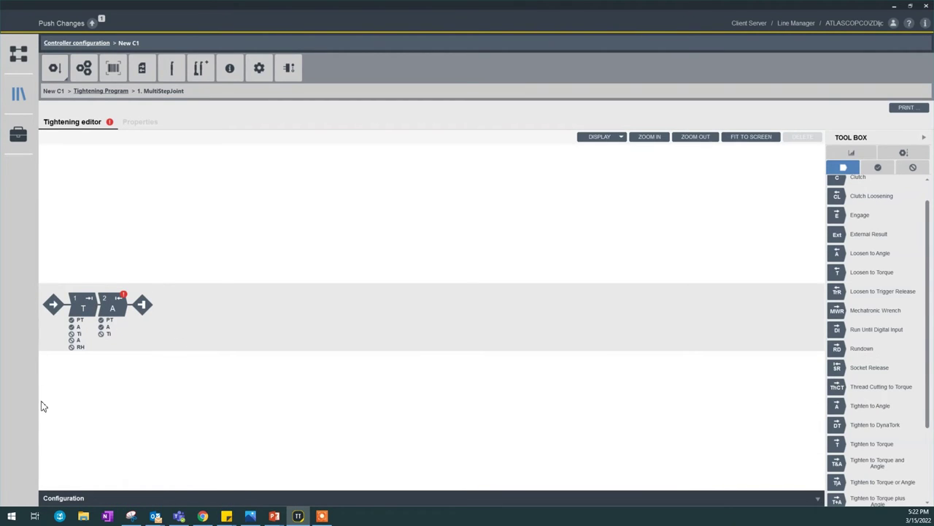
left_click(123, 307)
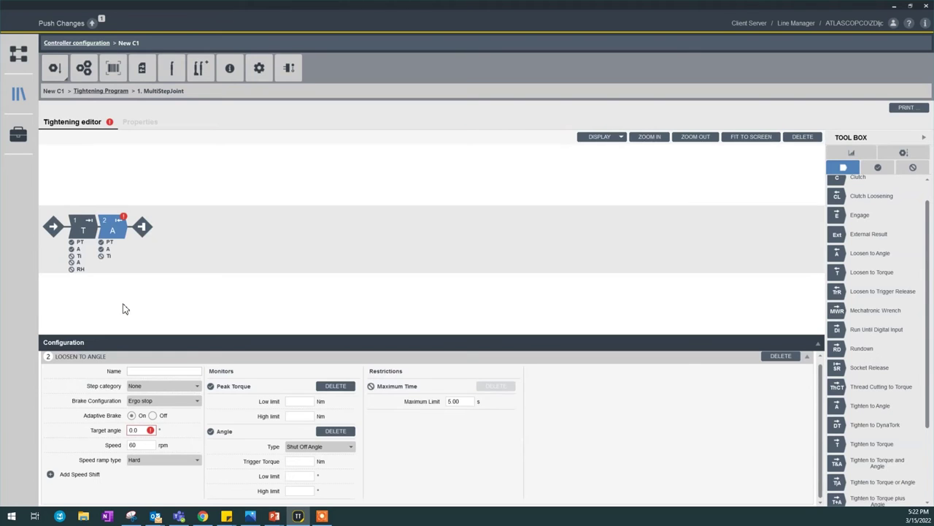
double_click(149, 430)
type("720")
double_click(143, 445)
type("120")
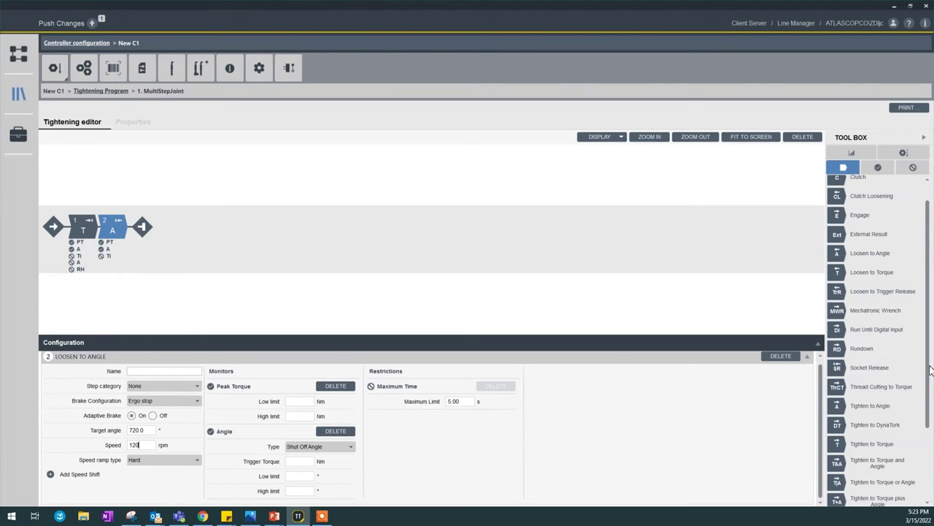
Step: Add a Tighten to Torque step as step 3 with a 15 Nm target torque
scroll(891, 430, "down", 1)
left_click_drag(883, 459, 130, 308)
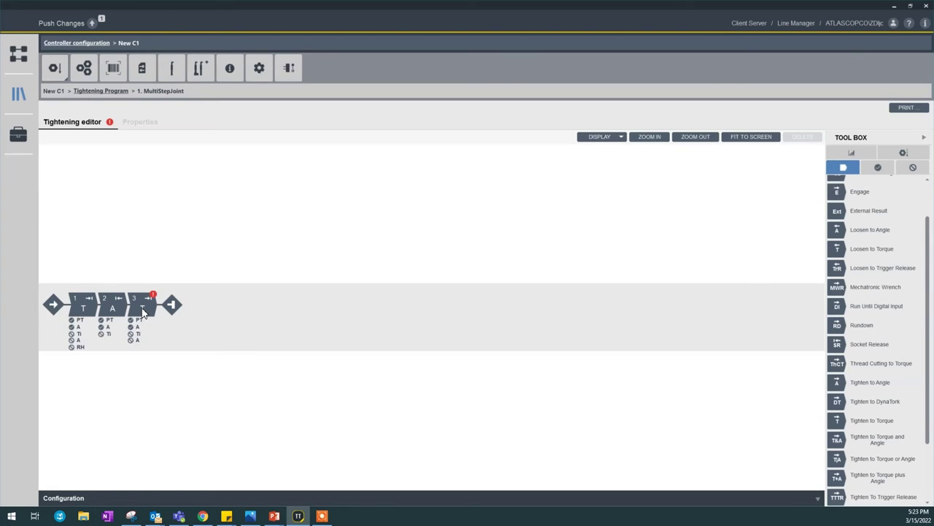
left_click(141, 309)
left_click_drag(141, 309, 103, 294)
left_click_drag(102, 296, 149, 306)
left_click(144, 309)
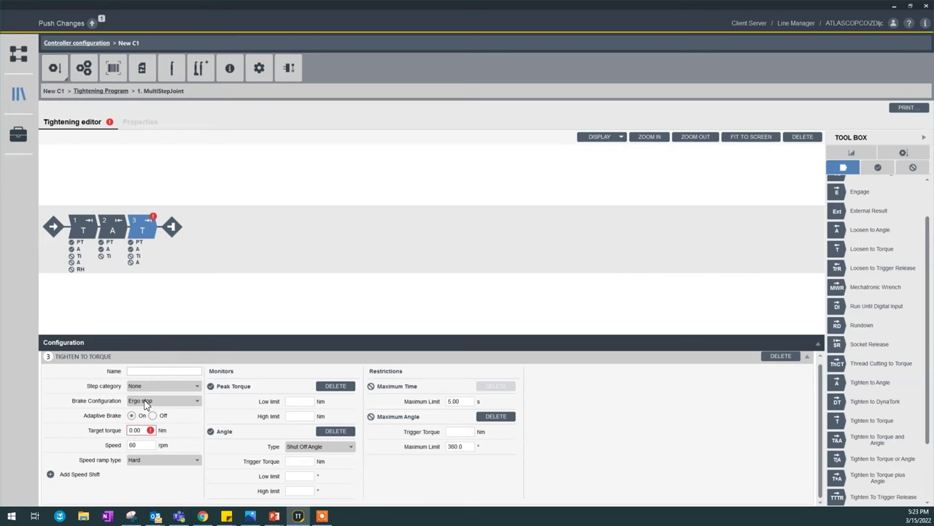
left_click(148, 429)
type("15")
left_click(144, 444)
Step: Set step 3's peak torque monitor limits to 12 Nm low and 18 Nm high
left_click(294, 404)
type("12")
left_click(296, 415)
type("18")
Step: Configure the angle monitor with 12 Nm trigger torque, 1° low and 9999° high limits
left_click(291, 462)
type("12")
left_click(303, 475)
type("1")
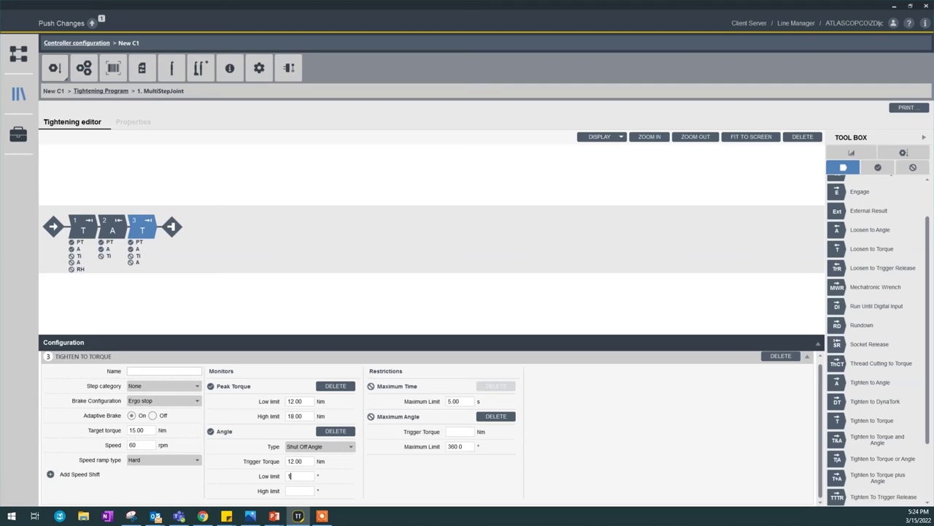
left_click(295, 489)
type("9999")
left_click(304, 475)
double_click(303, 475)
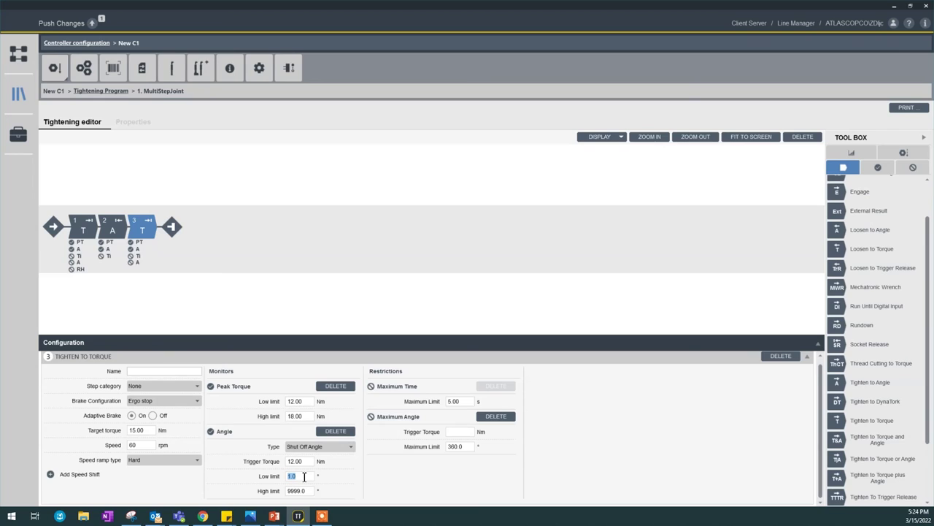